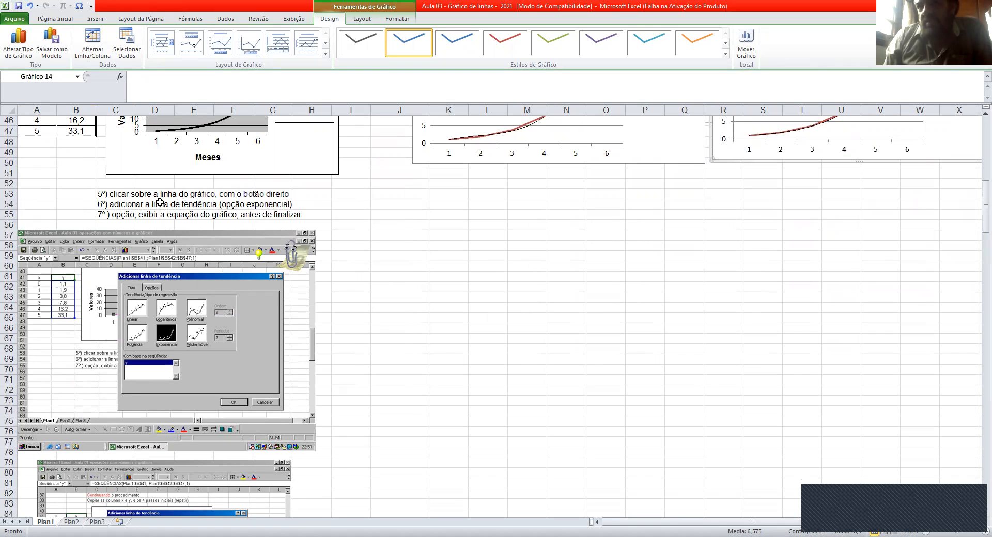
# Insert a basic 2D line chart from the x and y table in A111:B118 and delete its x series.
pyautogui.moveTo(976, 207); pyautogui.dragTo(977, 184)
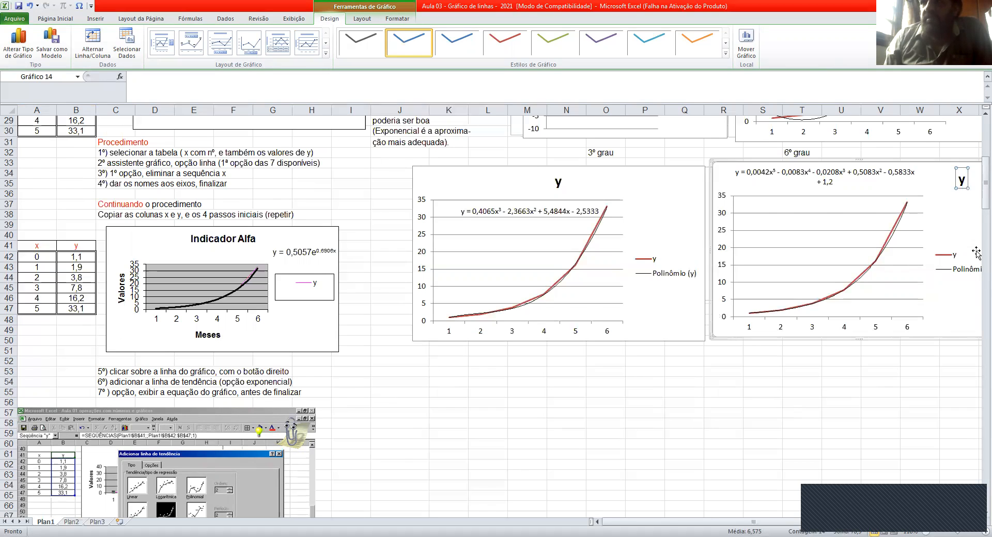
pyautogui.moveTo(978, 194); pyautogui.dragTo(977, 282)
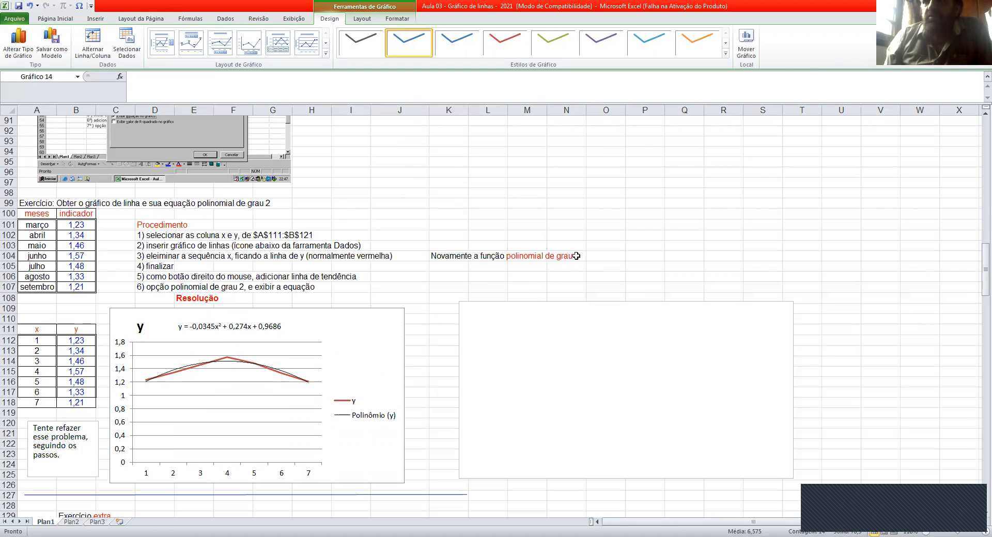
pyautogui.click(490, 260)
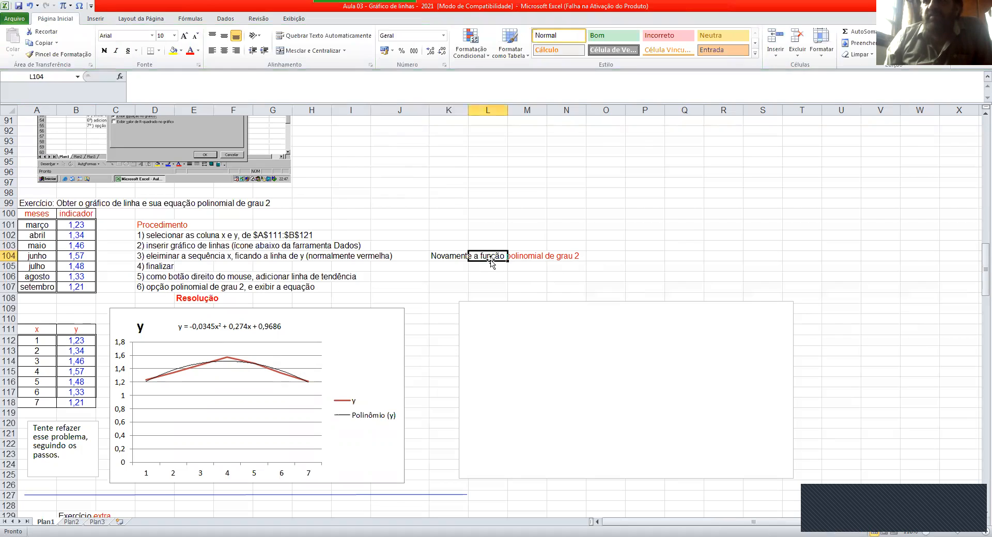
pyautogui.click(573, 257)
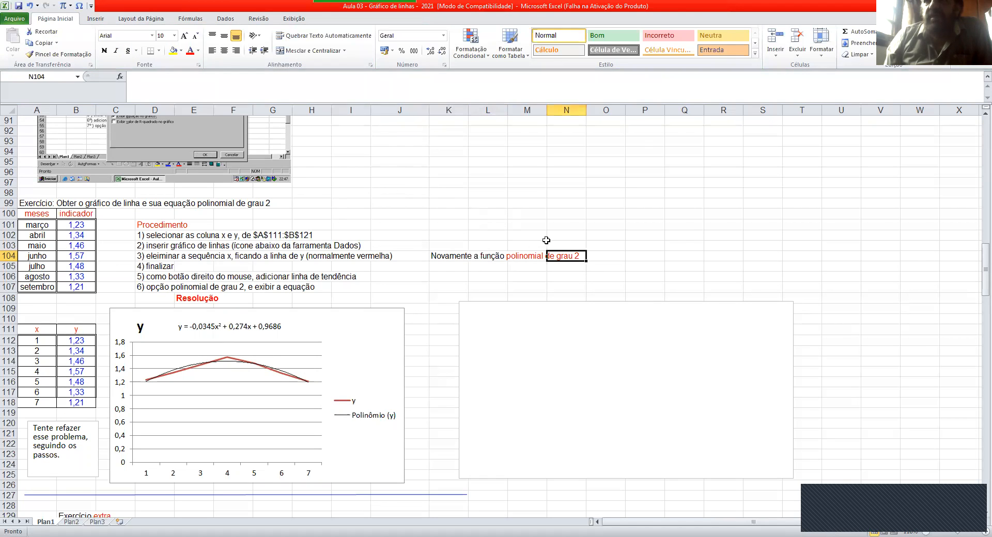
pyautogui.click(536, 260)
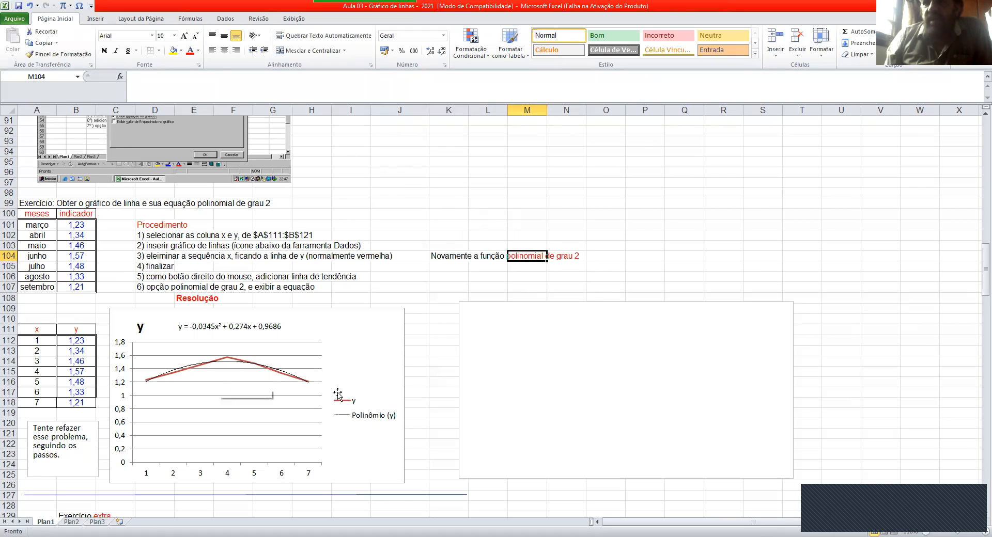
pyautogui.click(477, 325)
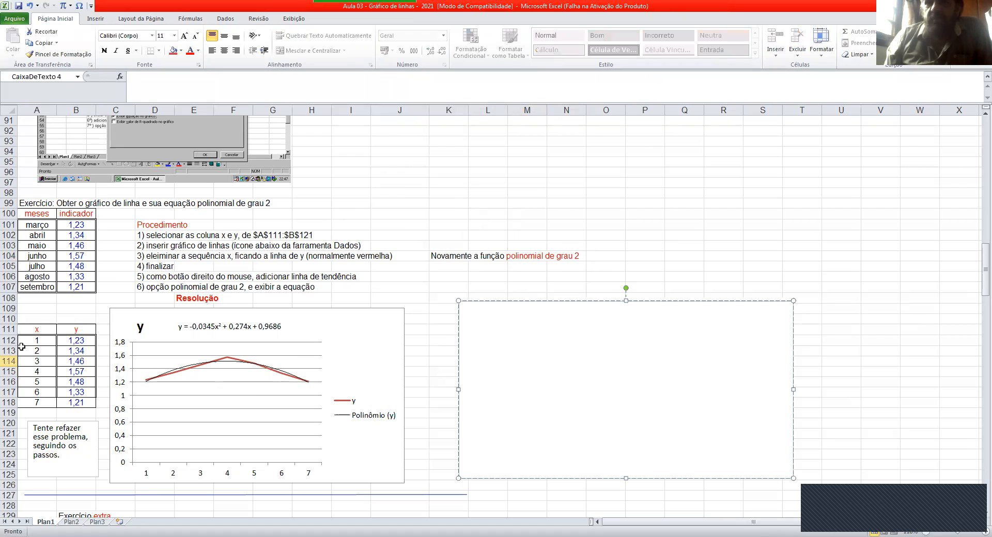
pyautogui.moveTo(26, 330); pyautogui.dragTo(61, 399)
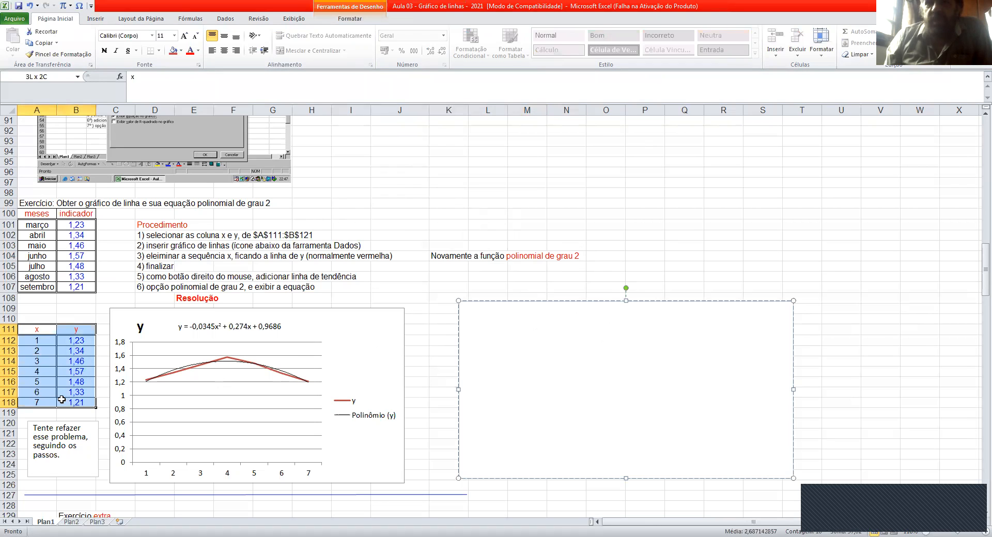
pyautogui.click(97, 20)
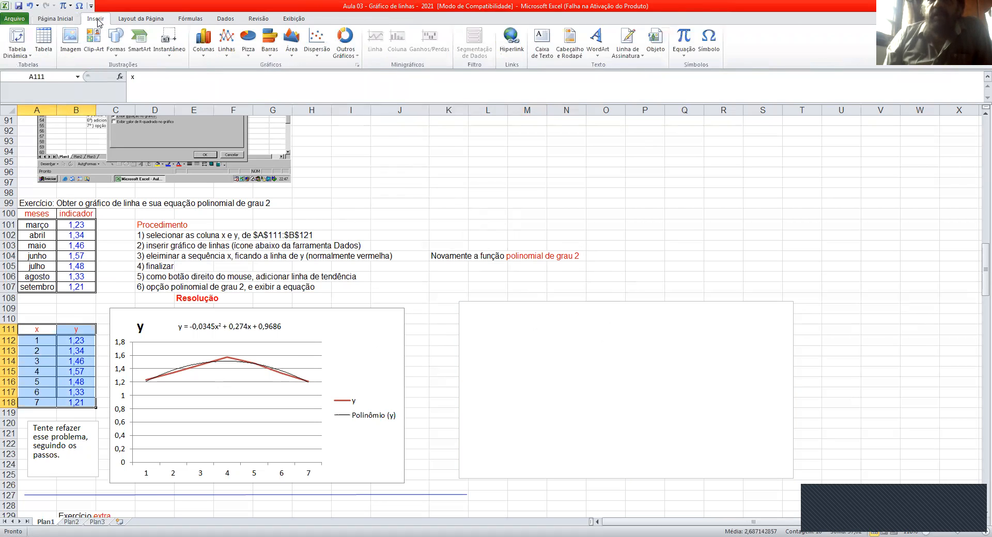
pyautogui.click(226, 52)
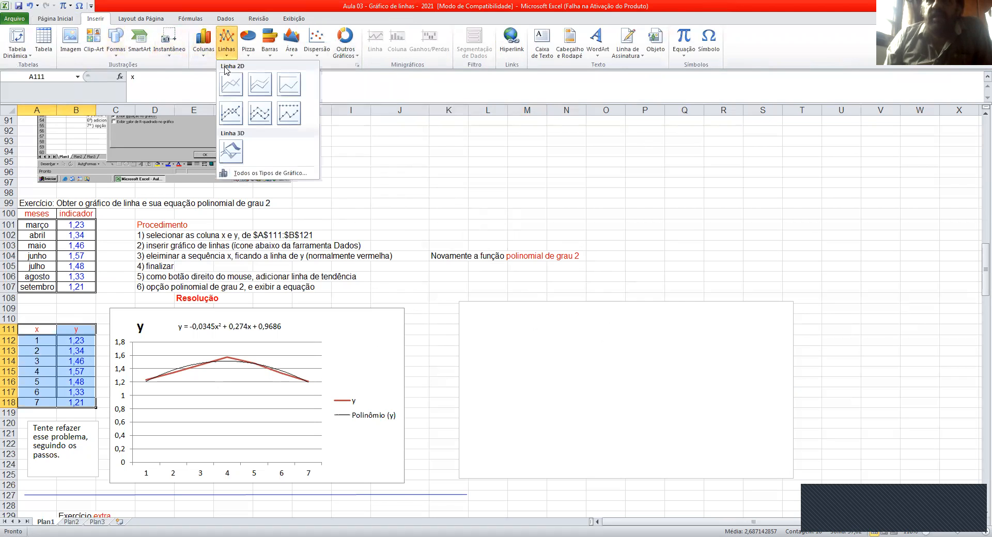
pyautogui.click(233, 86)
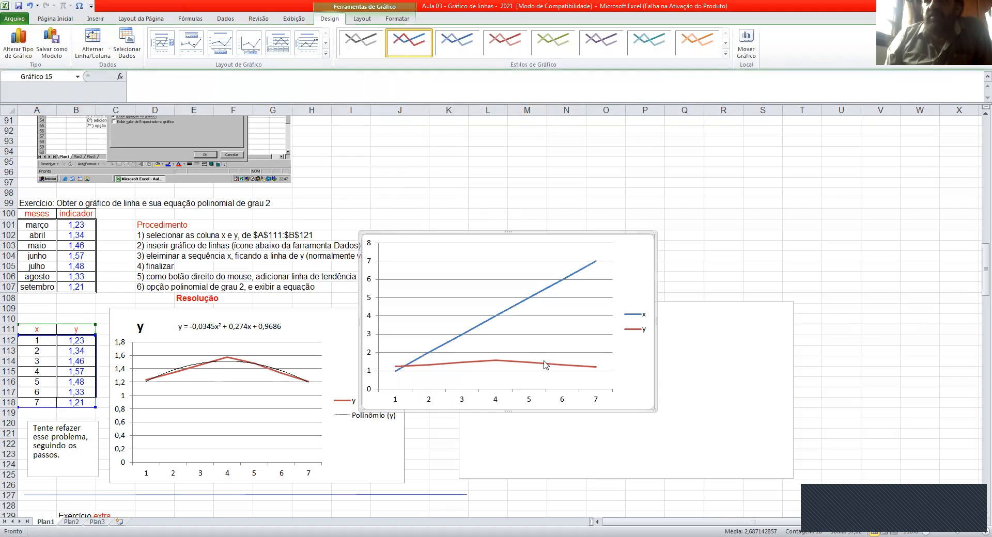
pyautogui.rightClick(516, 308)
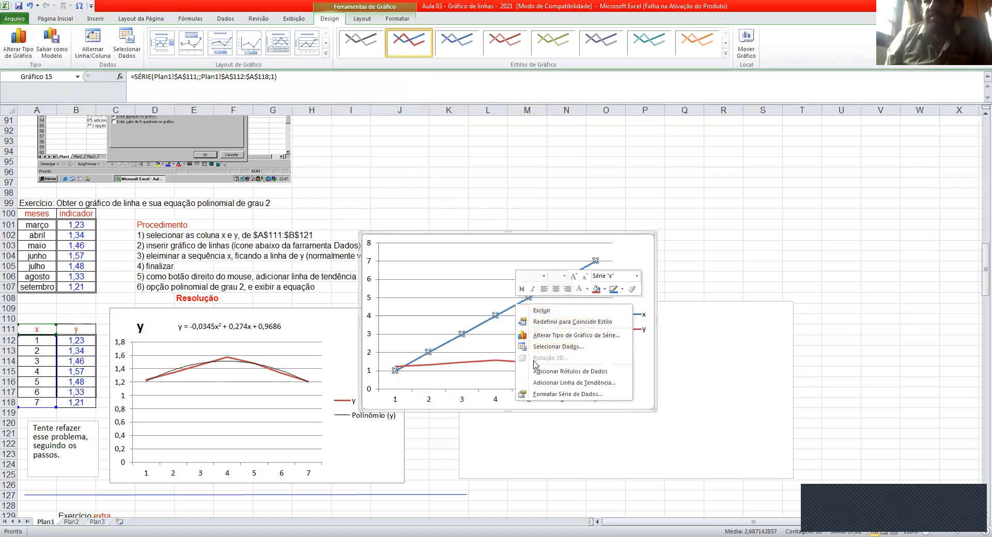
pyautogui.click(540, 311)
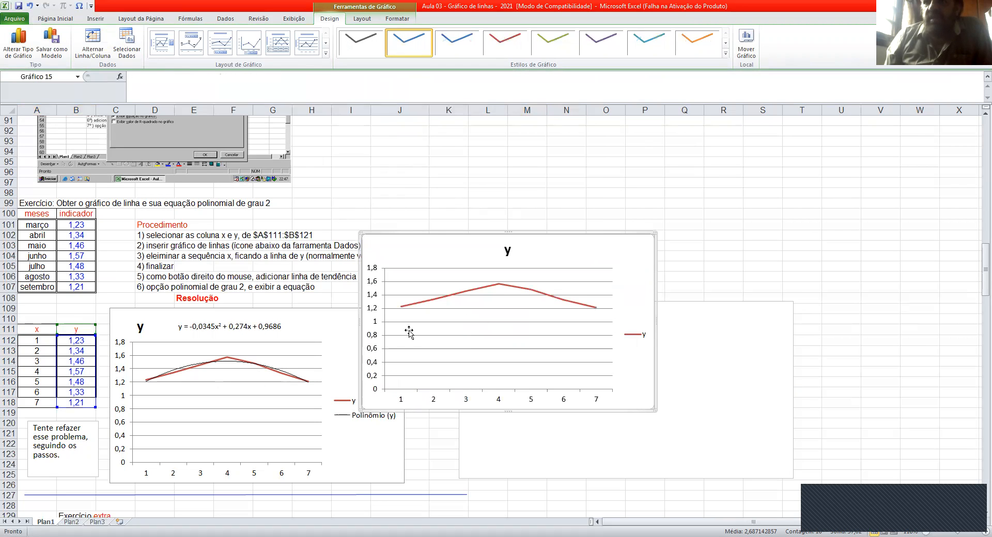
# Add a linear trendline to the new chart's y series and display its equation on the chart.
pyautogui.rightClick(484, 288)
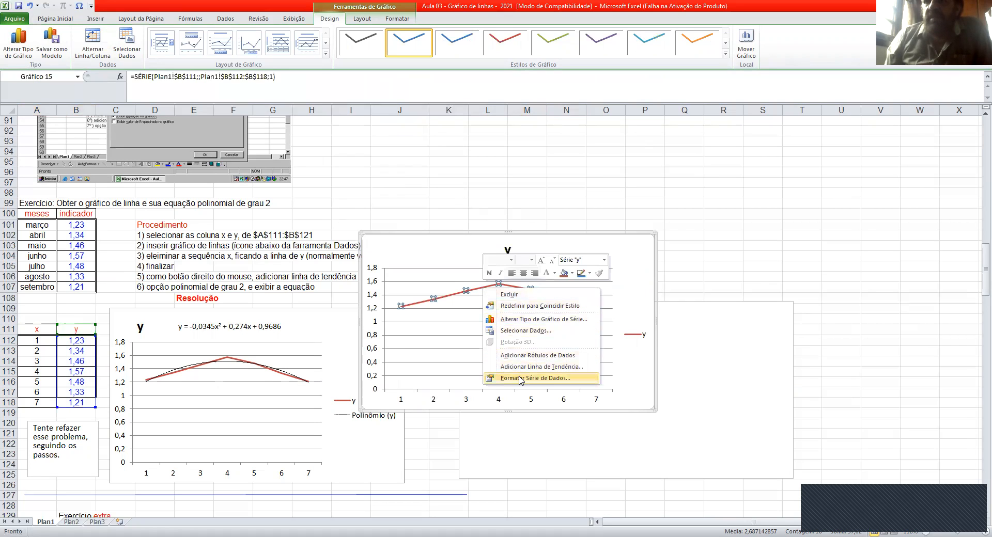
pyautogui.click(520, 368)
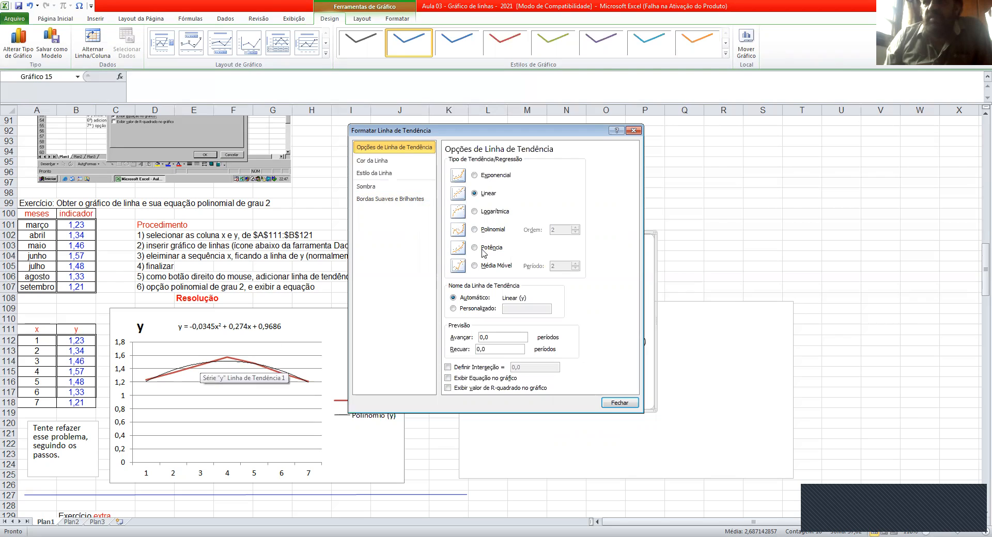
pyautogui.click(447, 379)
pyautogui.click(620, 403)
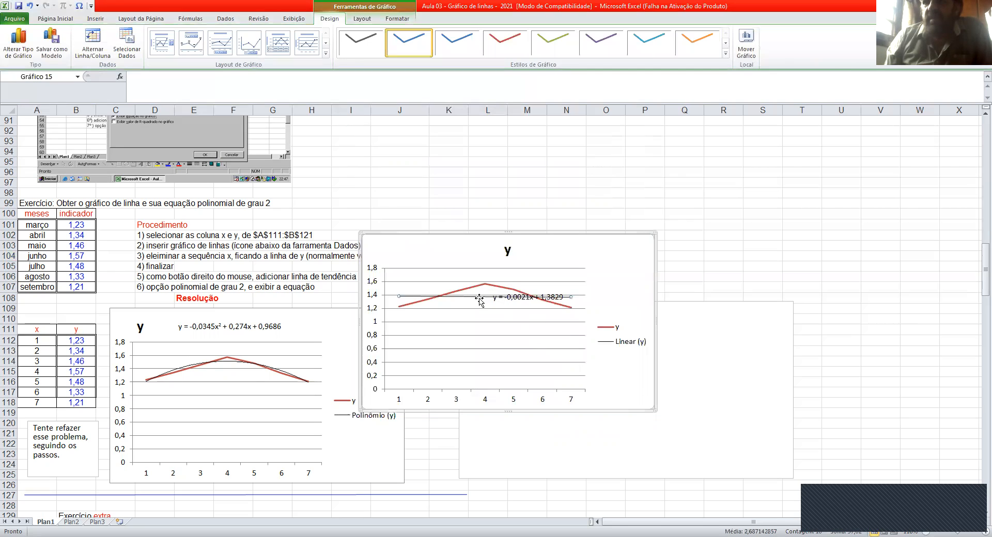
# Place the trendline equation beside the chart title and move the chart onto the empty text box beside the solved chart.
pyautogui.click(478, 295)
pyautogui.moveTo(503, 297); pyautogui.dragTo(559, 249)
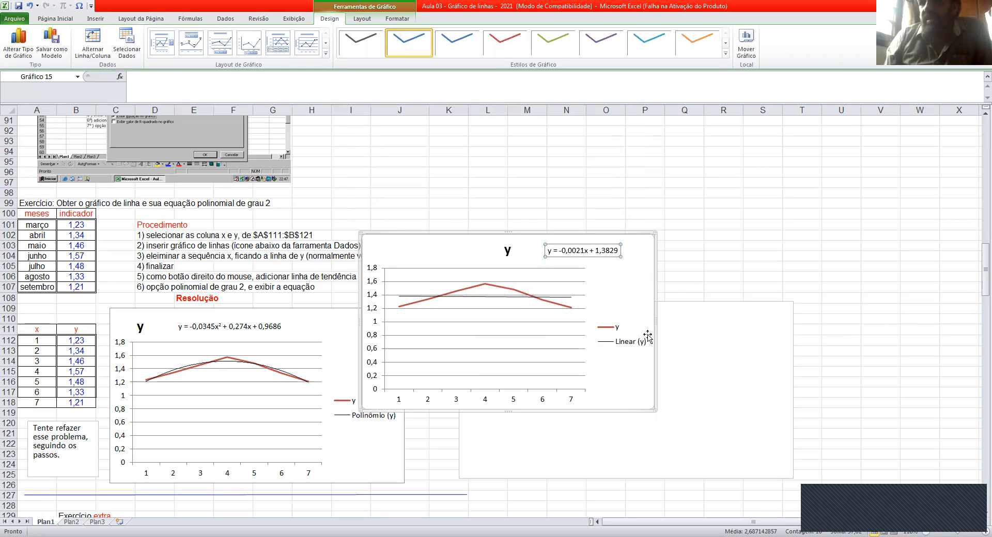
pyautogui.moveTo(541, 233); pyautogui.dragTo(649, 294)
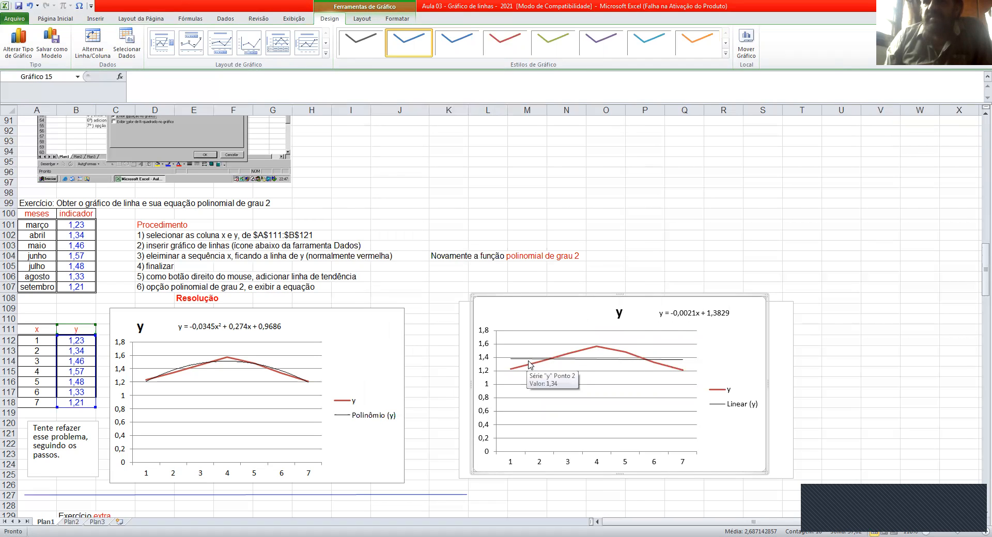
# Insert a basic 2D line chart from the third Exemplo 2 table, H219:I229, and delete its x series.
pyautogui.moveTo(977, 266); pyautogui.dragTo(976, 274)
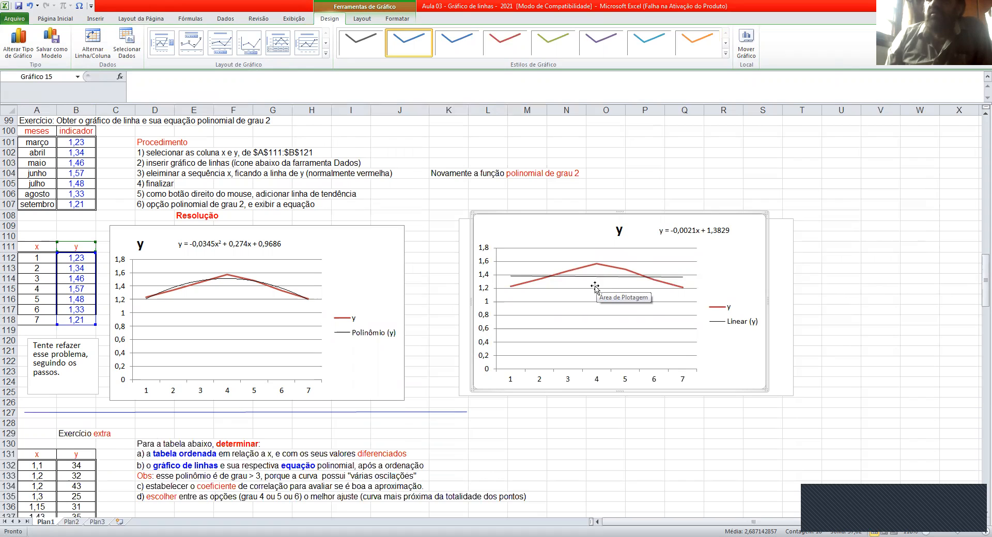
pyautogui.moveTo(986, 264); pyautogui.dragTo(986, 284)
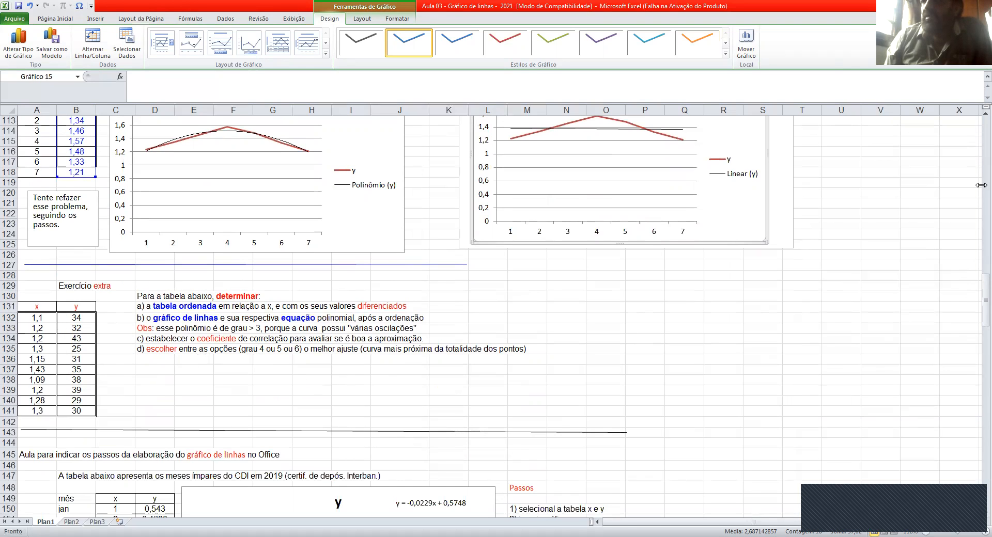
pyautogui.moveTo(977, 293); pyautogui.dragTo(976, 316)
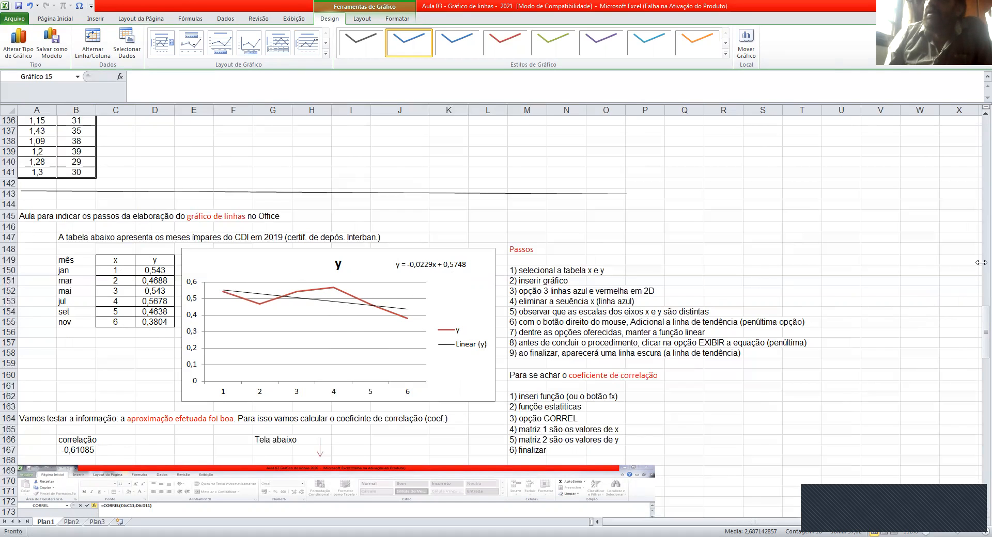
pyautogui.moveTo(978, 329); pyautogui.dragTo(978, 406)
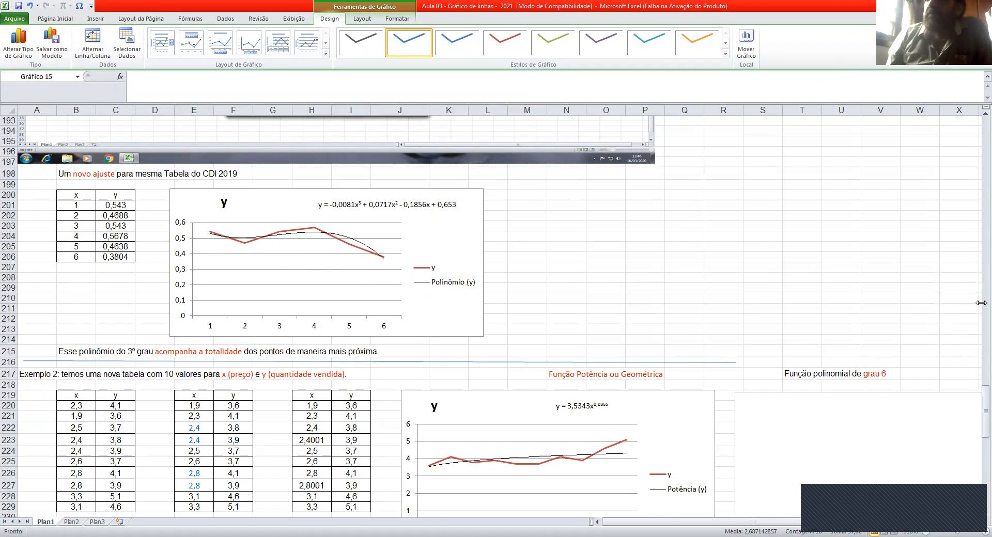
pyautogui.moveTo(982, 398); pyautogui.dragTo(981, 418)
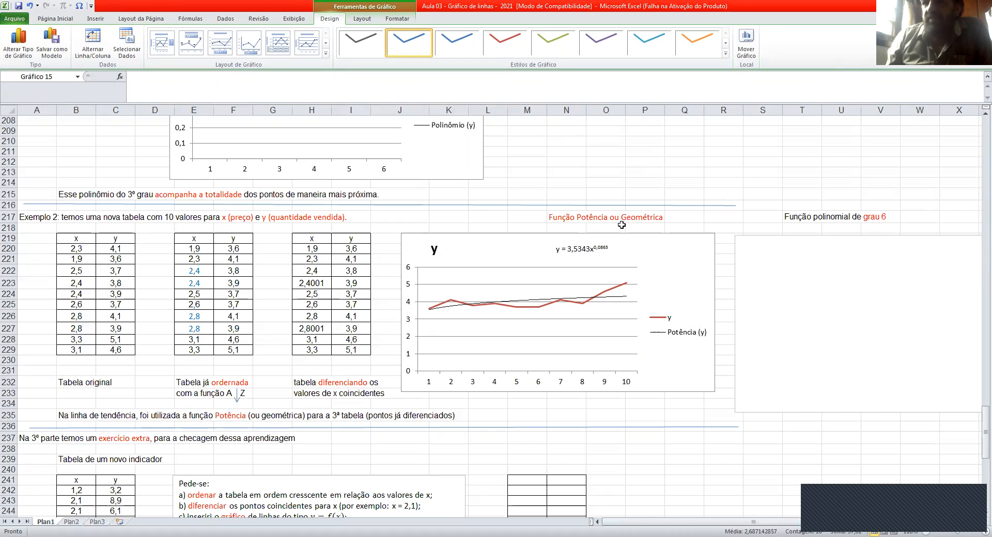
pyautogui.click(754, 246)
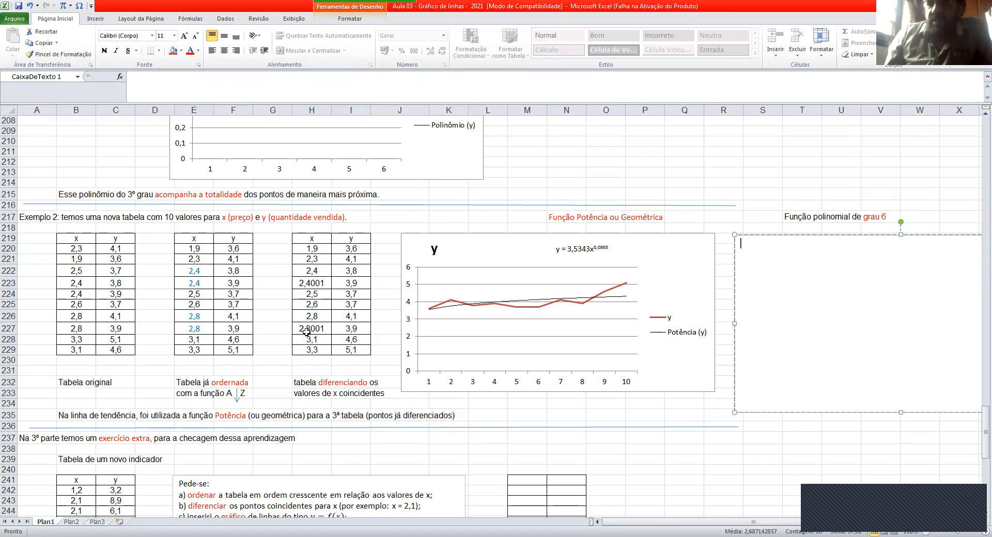
pyautogui.moveTo(300, 239); pyautogui.dragTo(356, 353)
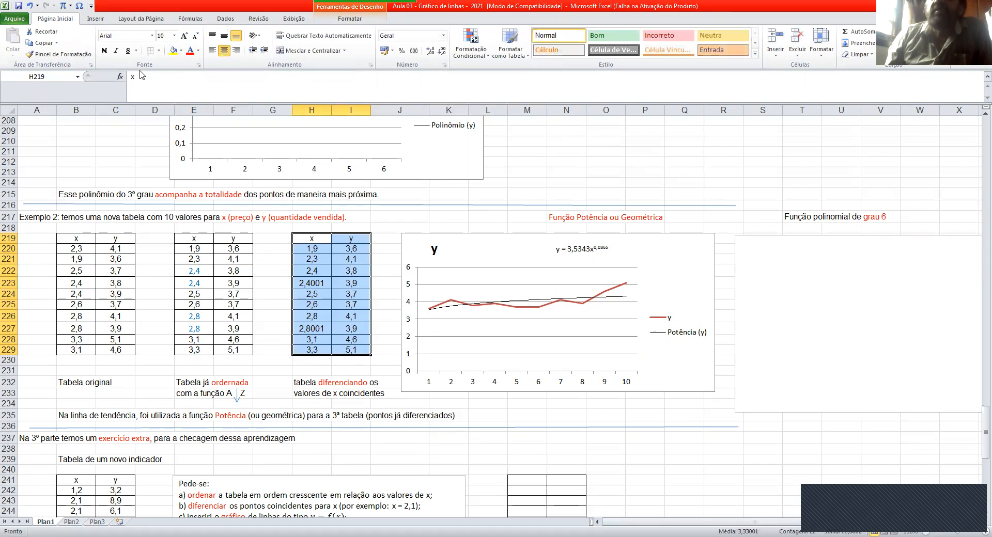
pyautogui.click(96, 19)
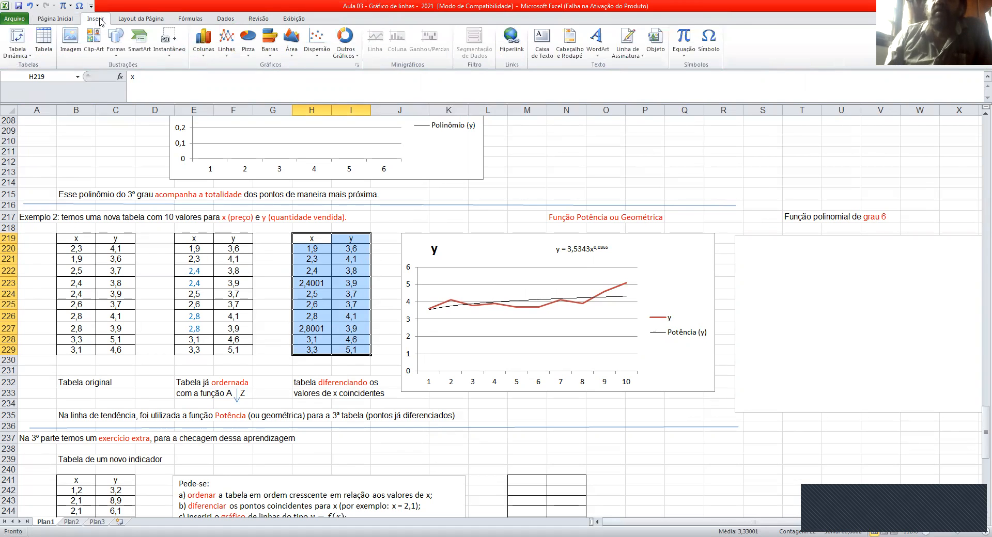
pyautogui.click(222, 46)
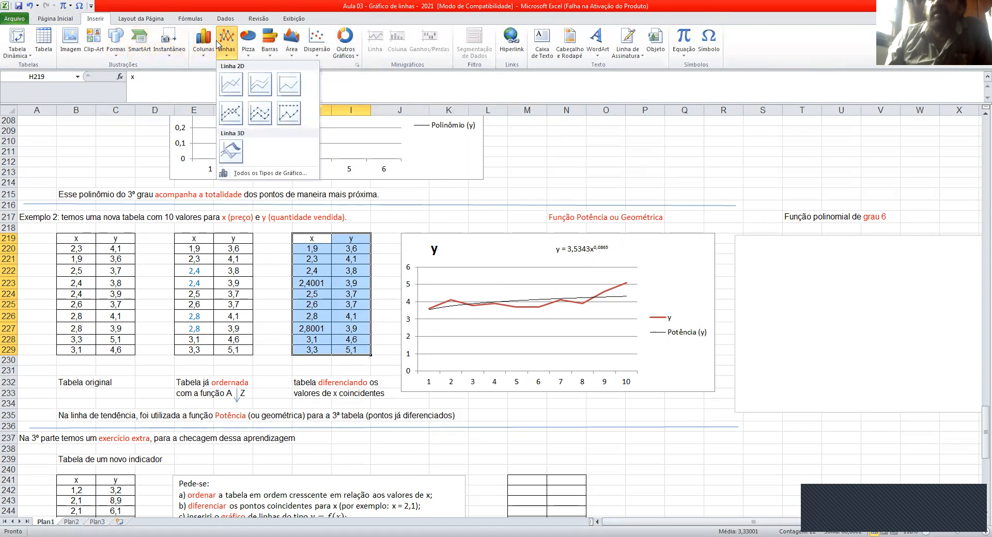
pyautogui.click(231, 84)
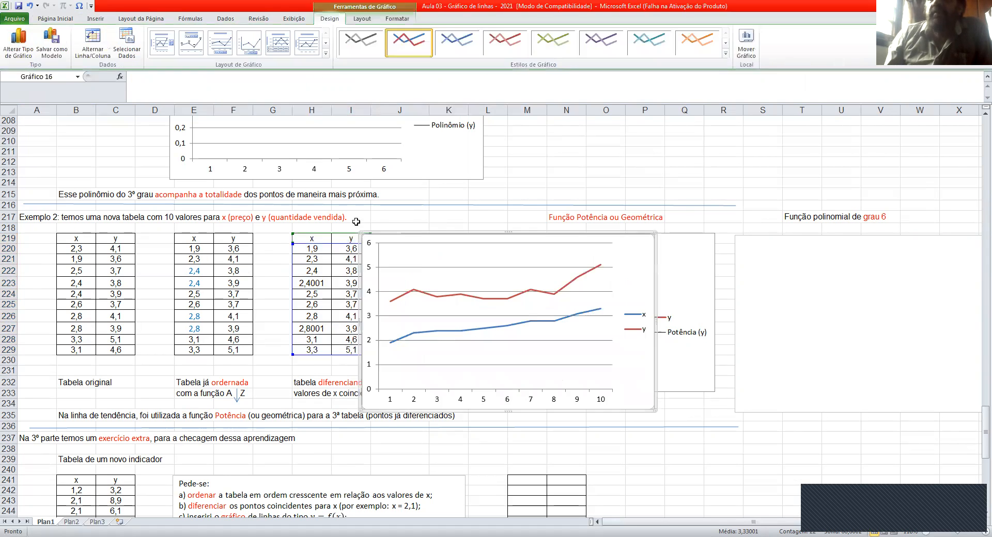
pyautogui.rightClick(486, 331)
pyautogui.click(512, 334)
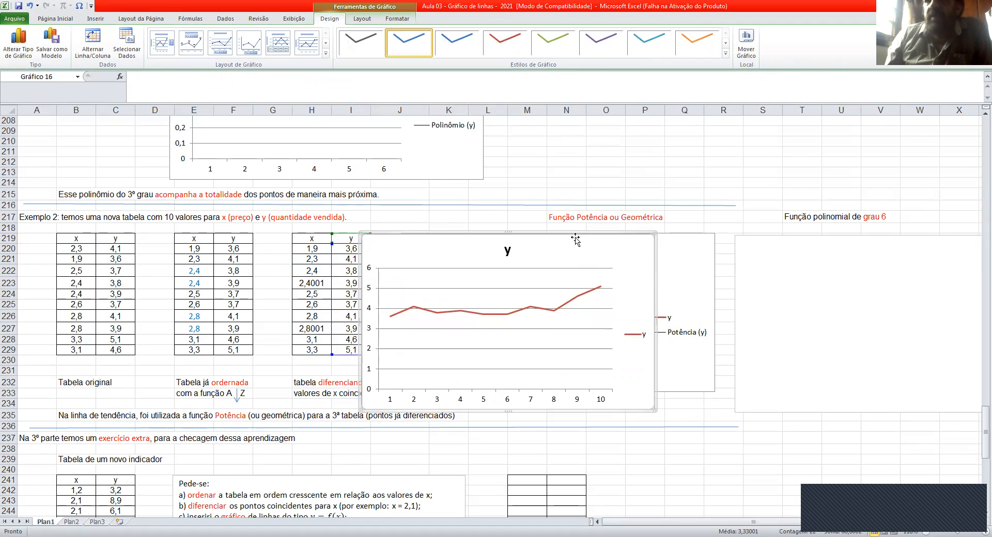
# Move the new chart under "Função polinomial de grau 6" and add an order 6 polynomial trendline to y with its equation displayed.
pyautogui.moveTo(575, 237); pyautogui.dragTo(882, 233)
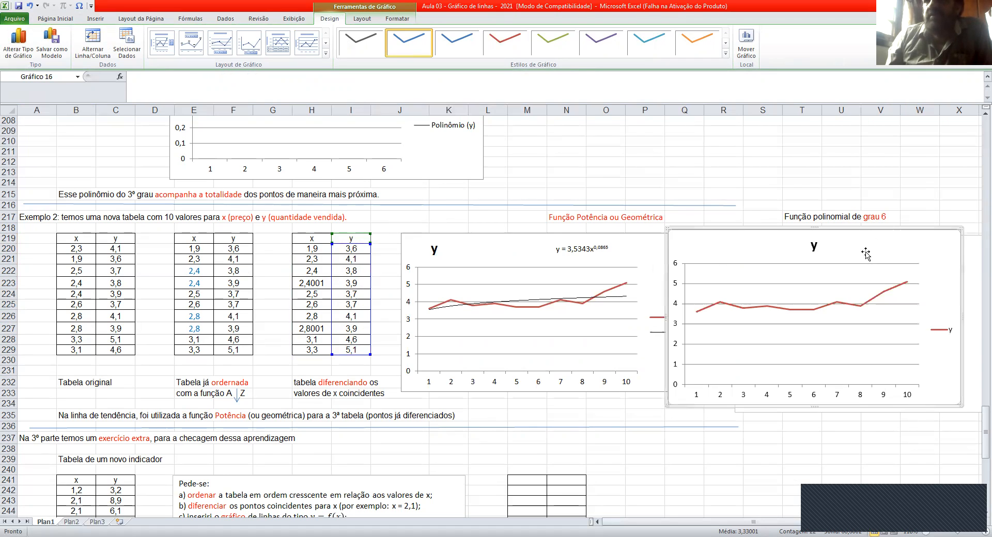
pyautogui.rightClick(791, 312)
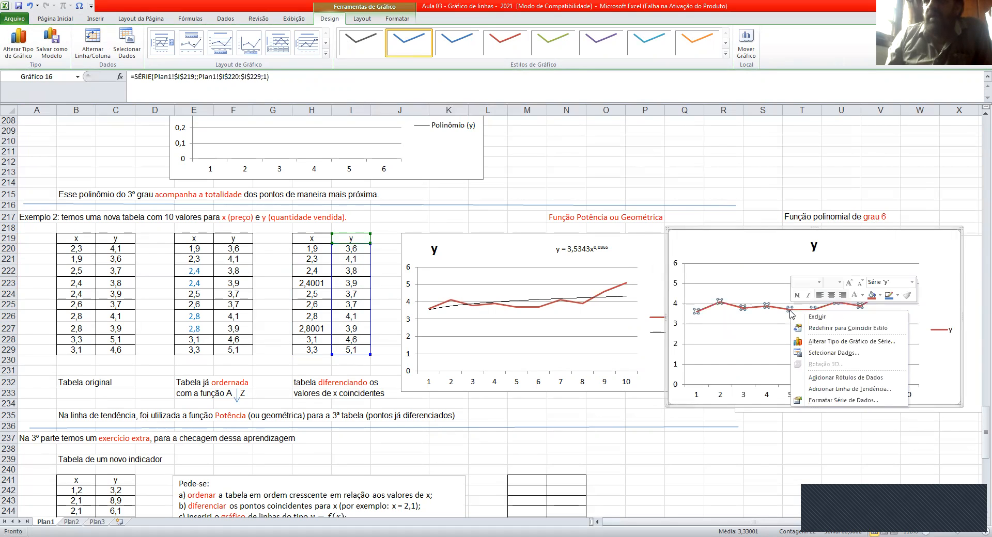
pyautogui.click(826, 389)
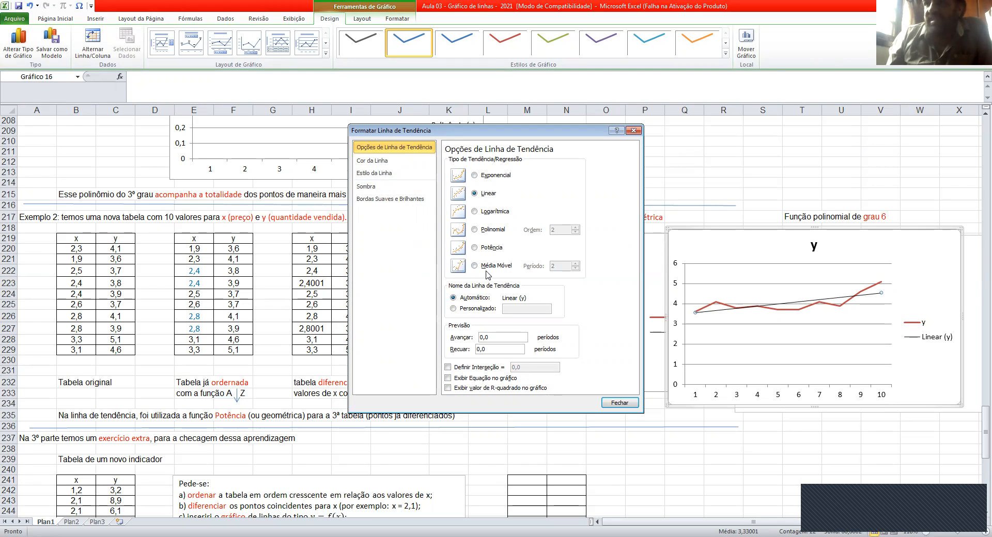
pyautogui.click(474, 230)
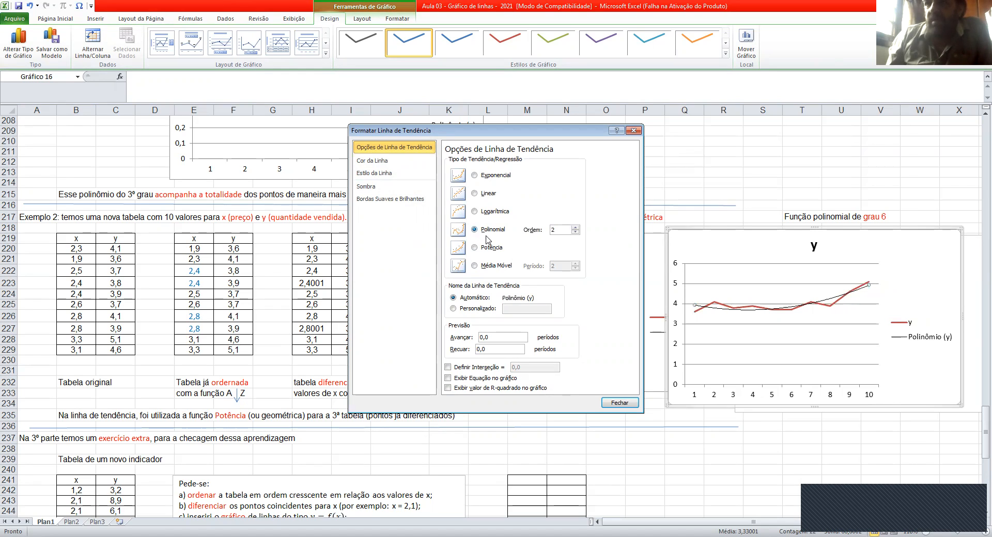
pyautogui.click(578, 228)
pyautogui.click(576, 229)
pyautogui.click(577, 229)
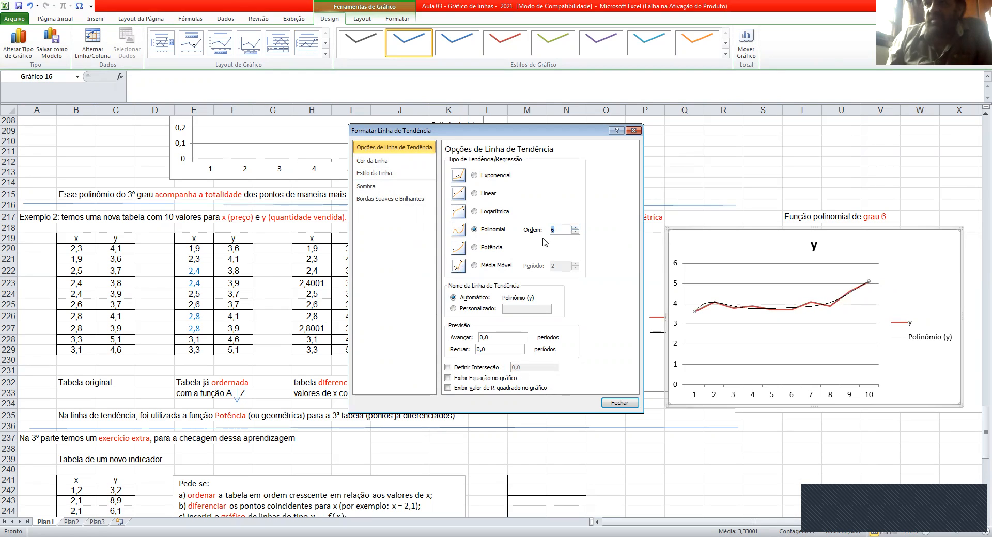
pyautogui.click(448, 378)
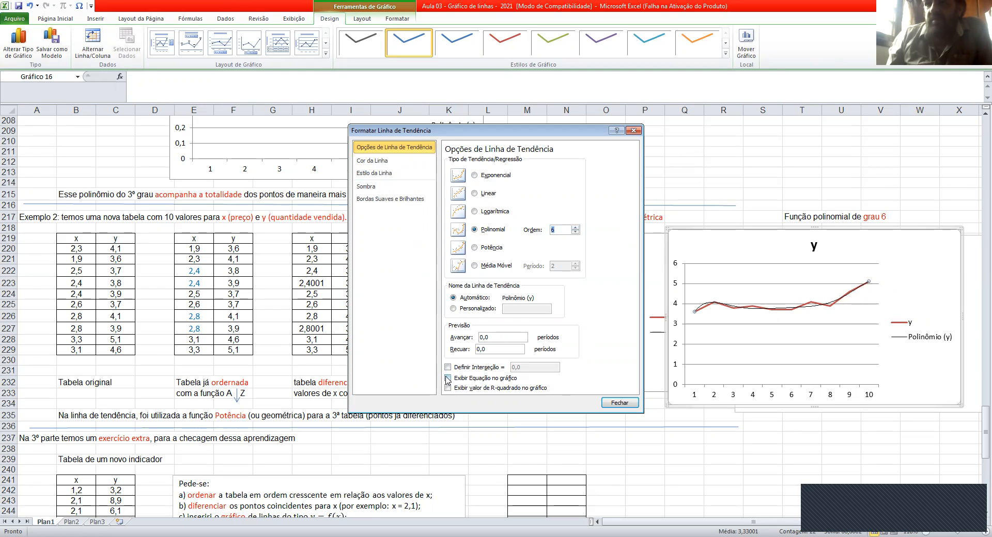
pyautogui.click(615, 405)
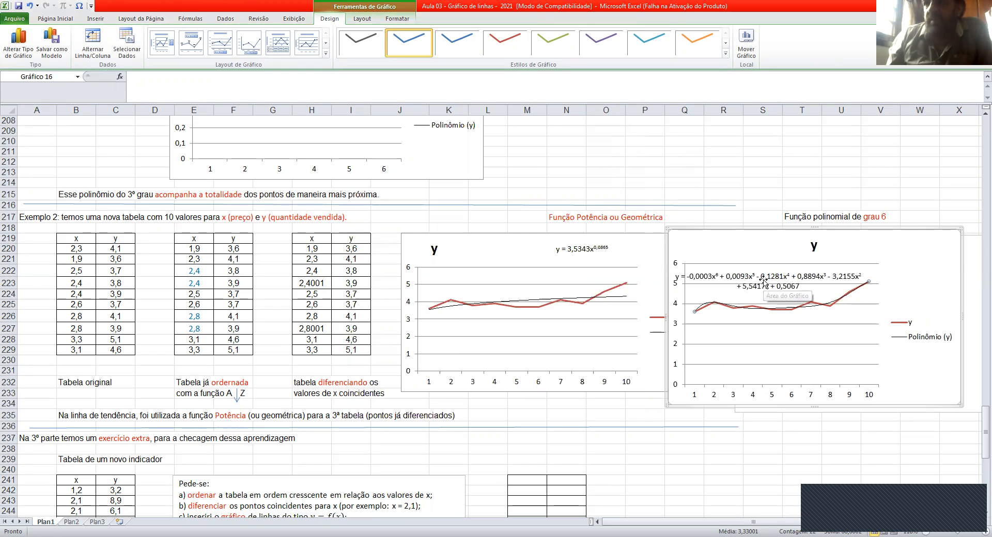
# Arrange the title and equation side by side above the plot and shift the chart clear of the Potência chart's legend.
pyautogui.click(814, 247)
pyautogui.moveTo(814, 247); pyautogui.dragTo(684, 249)
pyautogui.moveTo(729, 279); pyautogui.dragTo(776, 245)
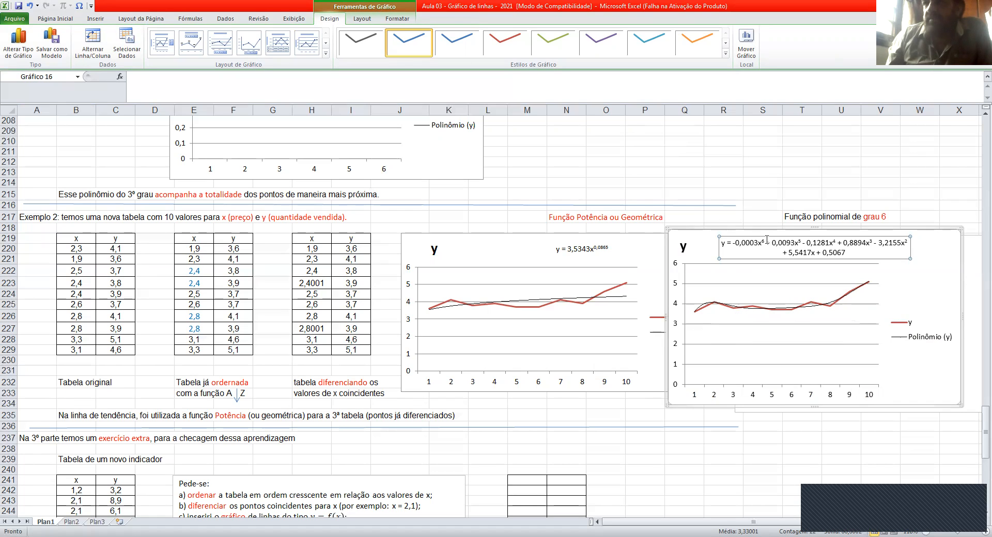
pyautogui.moveTo(701, 236); pyautogui.dragTo(719, 234)
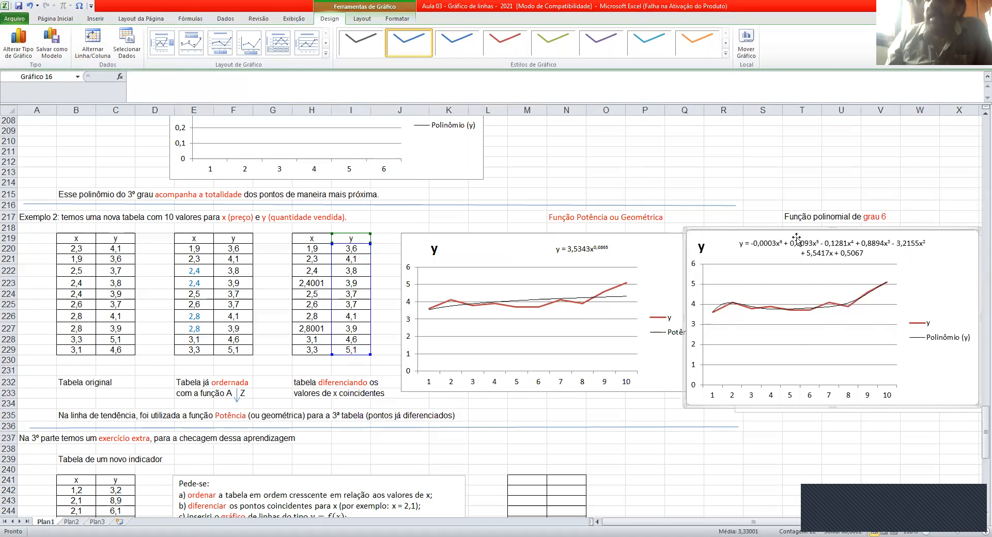
pyautogui.moveTo(778, 234); pyautogui.dragTo(800, 234)
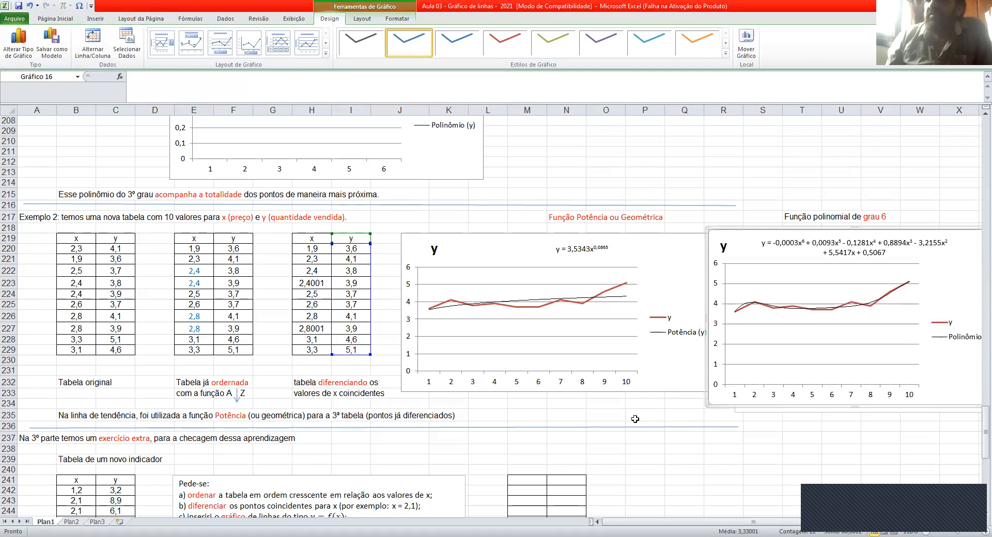